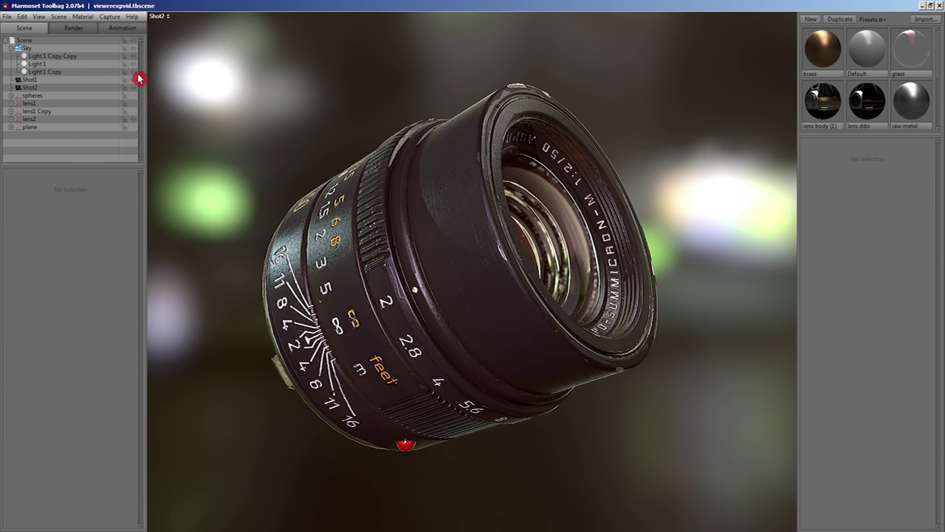
Step: Export the lens scene as a Marmoset Viewer package titled Lens, with High texture quality and an HTML page
left_click(12, 17)
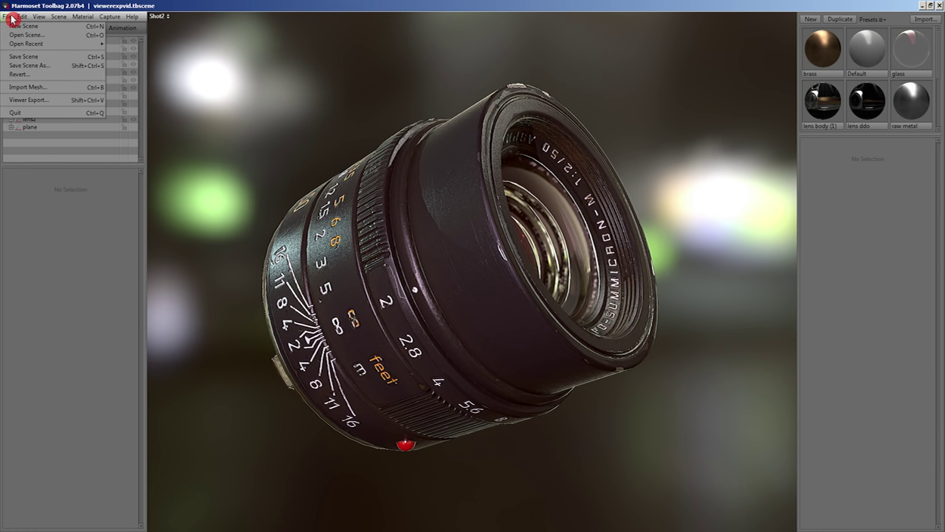
left_click(40, 105)
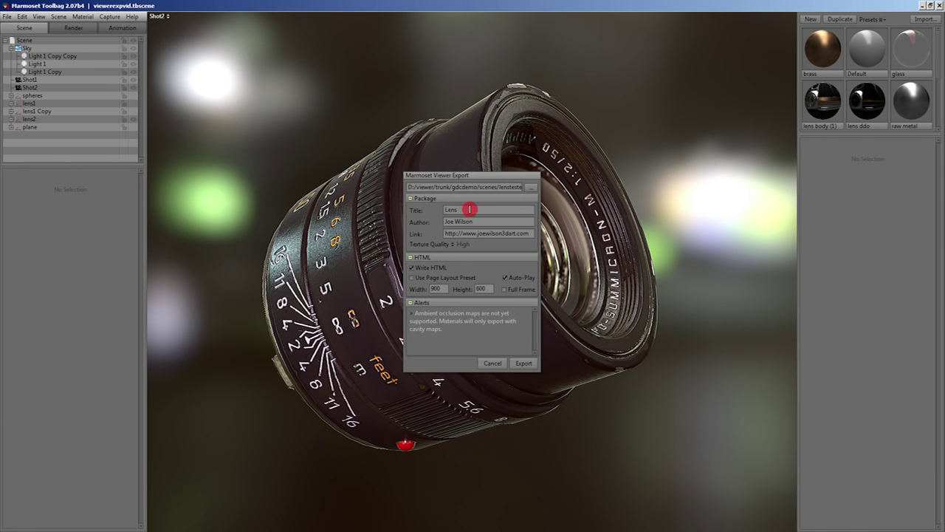
left_click(484, 222)
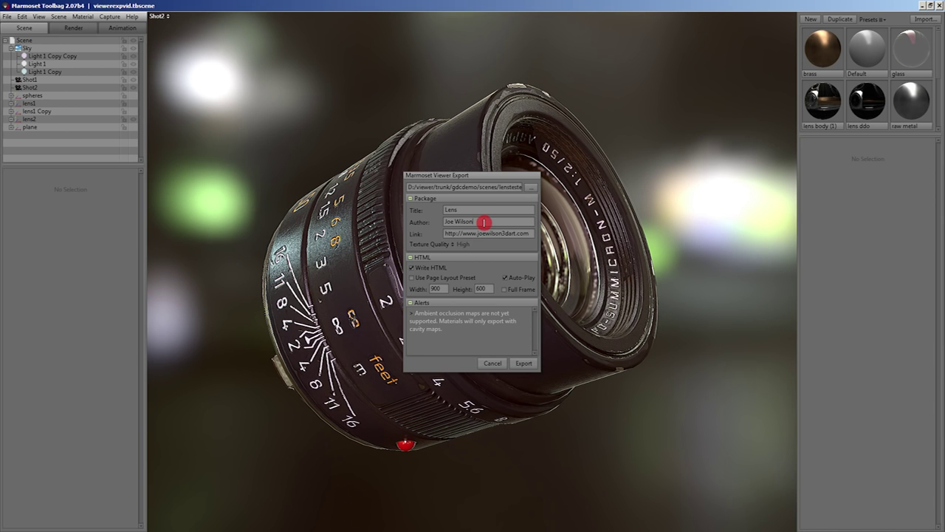
left_click(446, 249)
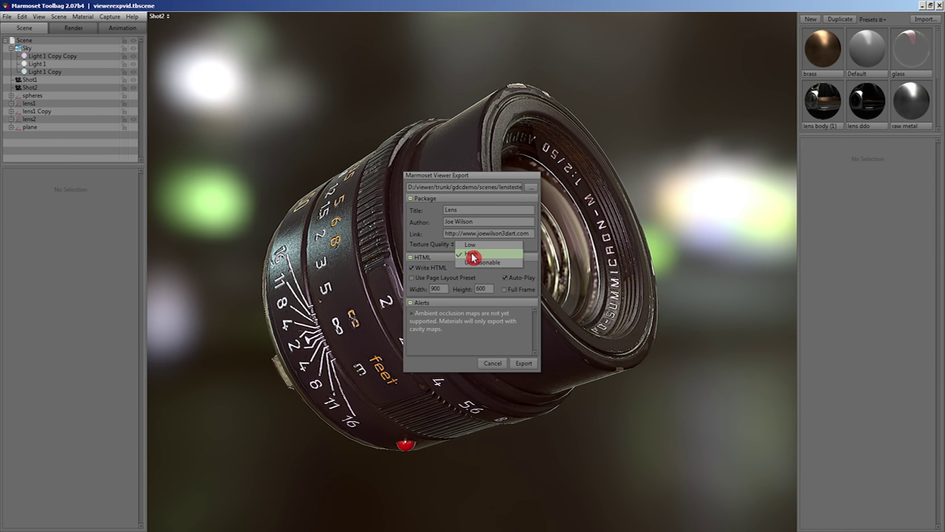
left_click(474, 254)
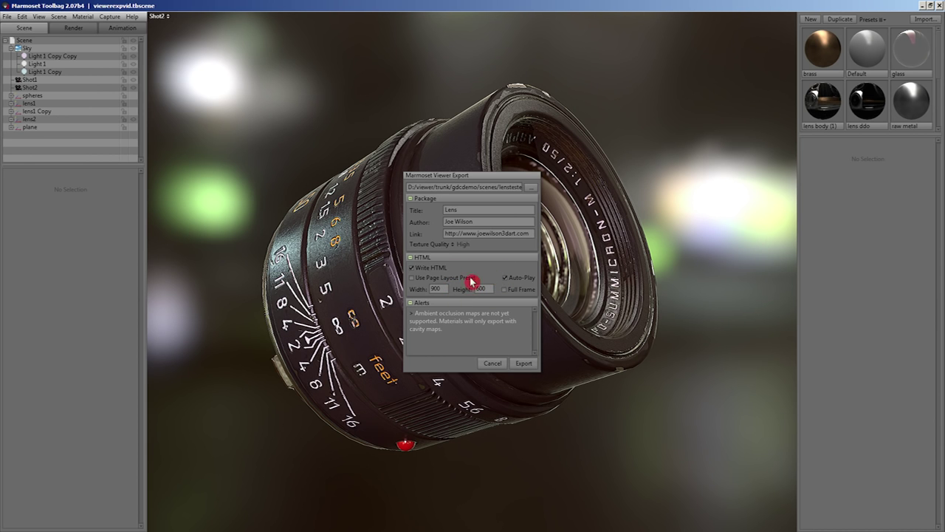
left_click(523, 364)
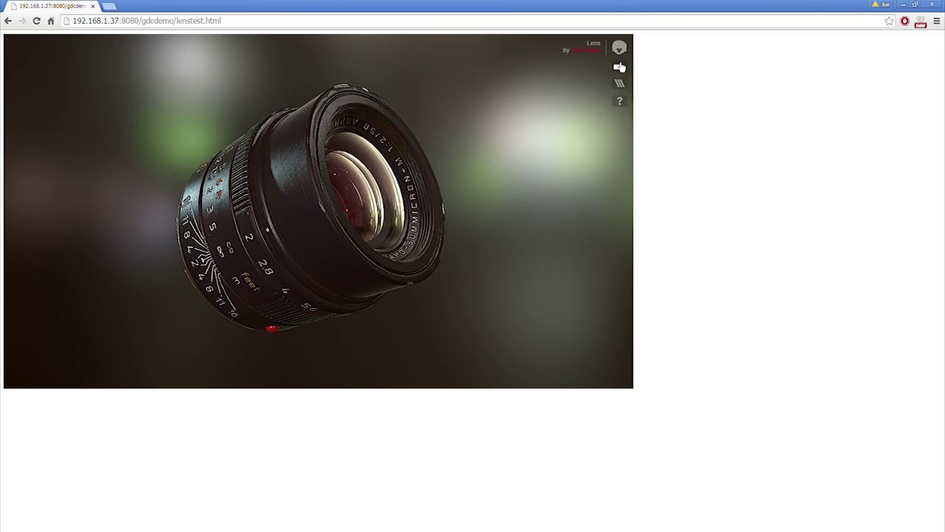
Step: View the exported lens full screen in the web browser and orbit around it to its mount and back
left_click(620, 67)
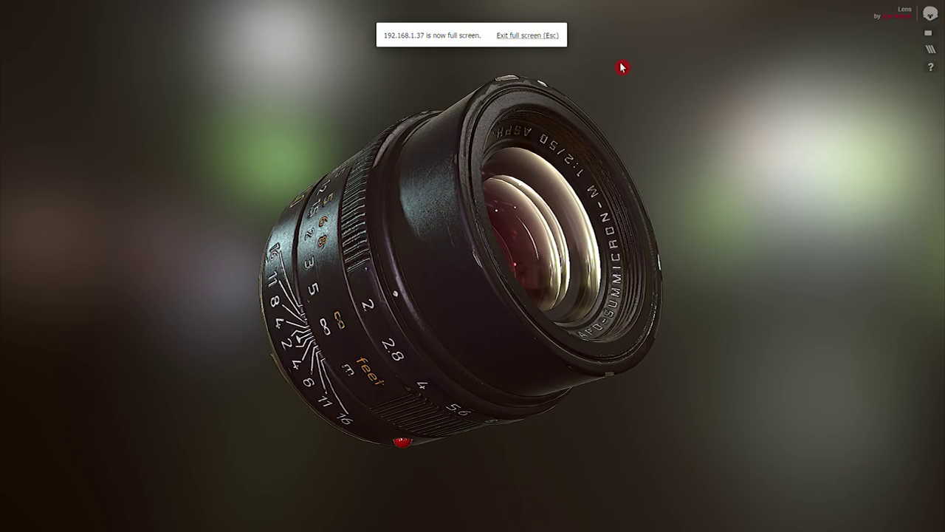
left_click_drag(269, 338, 471, 336)
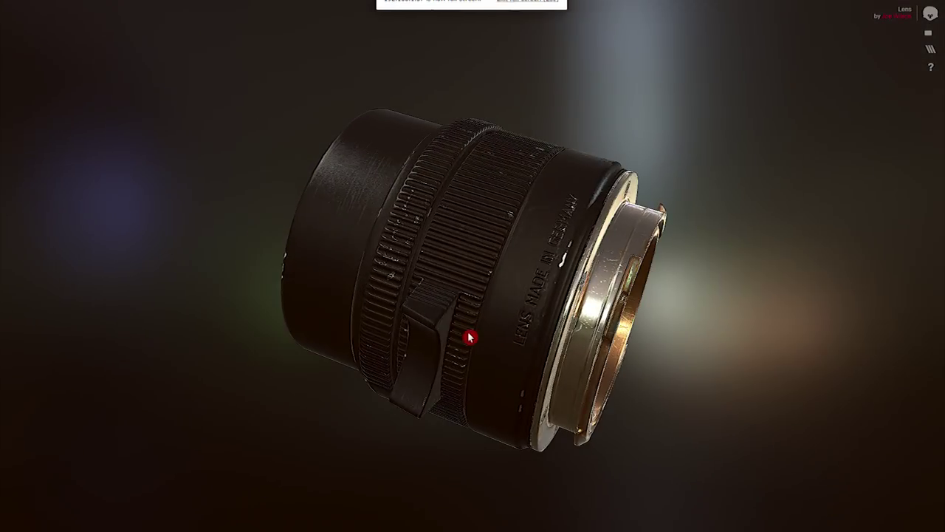
left_click_drag(353, 335, 274, 372)
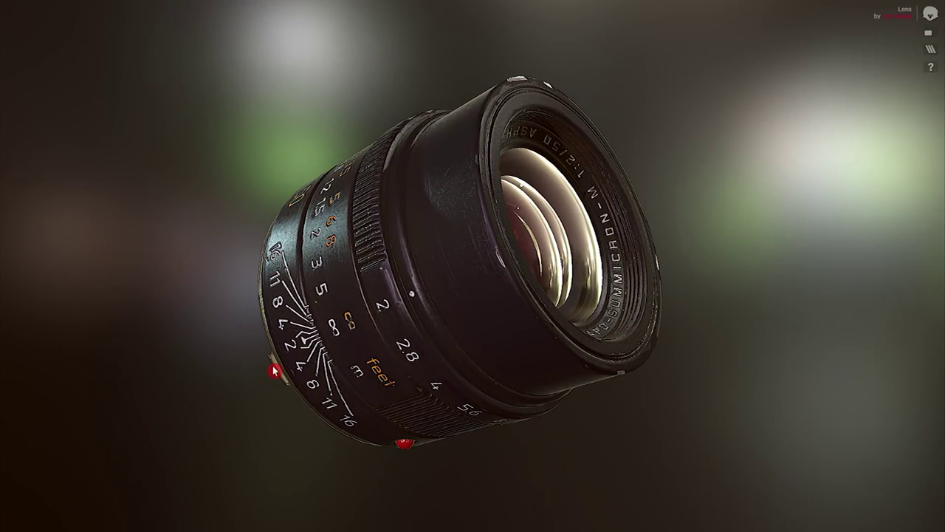
Step: Inspect the lens in the layer breakdown view, isolating individual layers such as Gloss and Topology
left_click(931, 50)
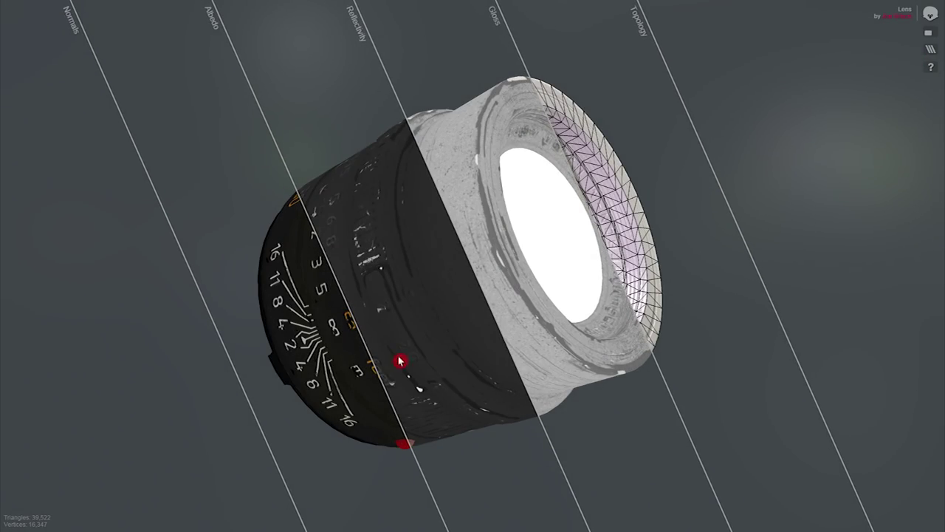
left_click(308, 370)
left_click(318, 332)
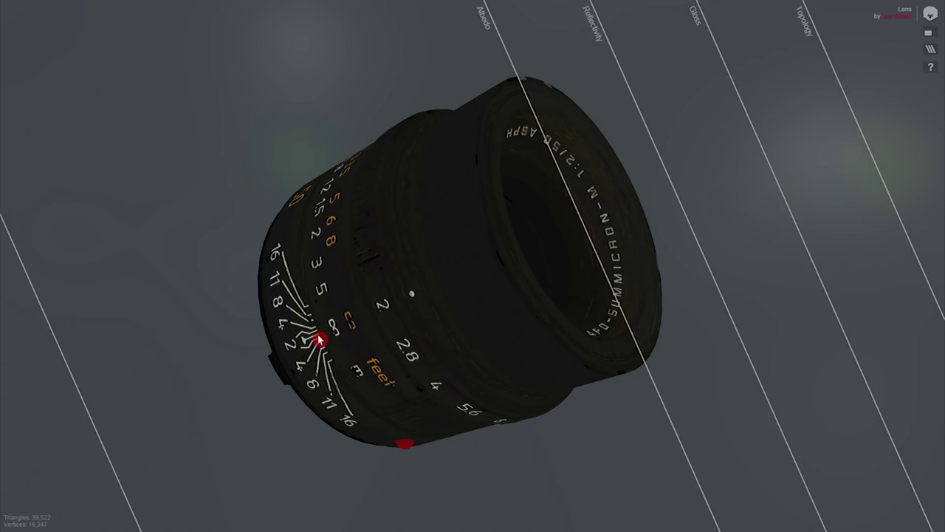
left_click(580, 332)
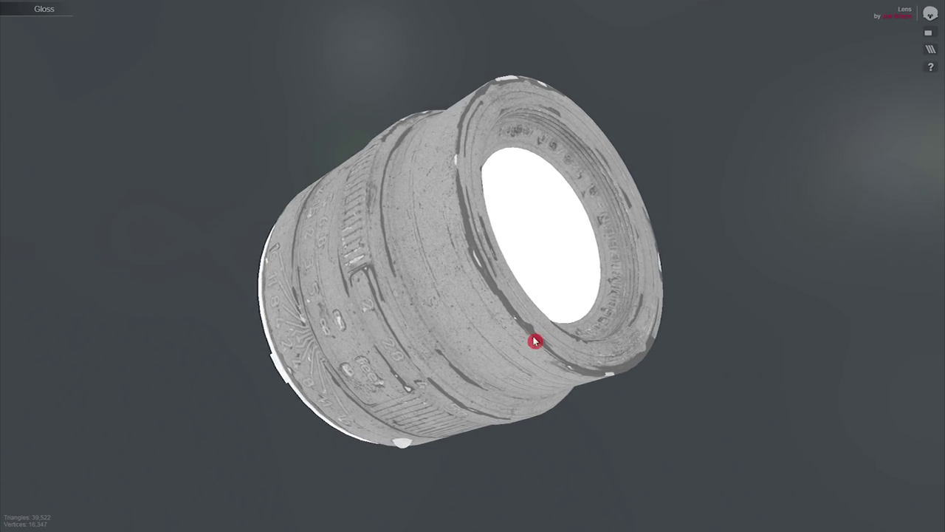
left_click(574, 340)
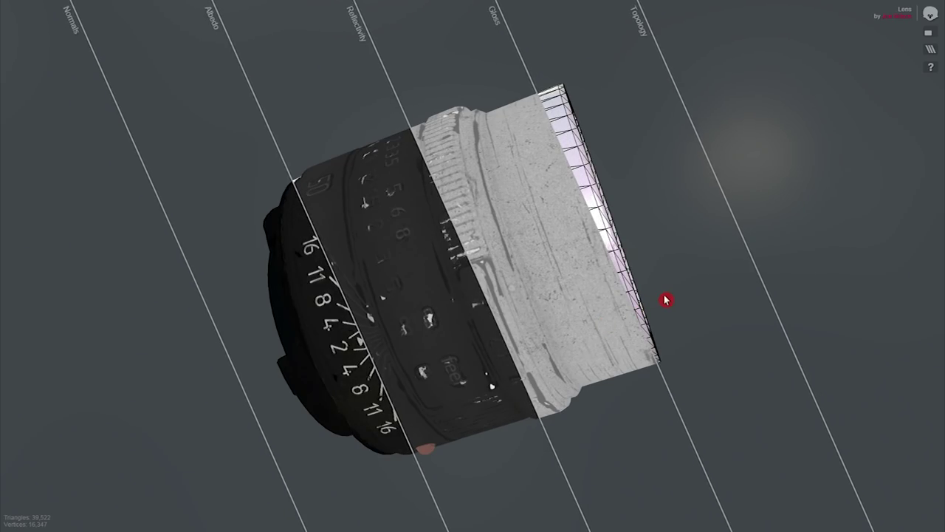
left_click(591, 337)
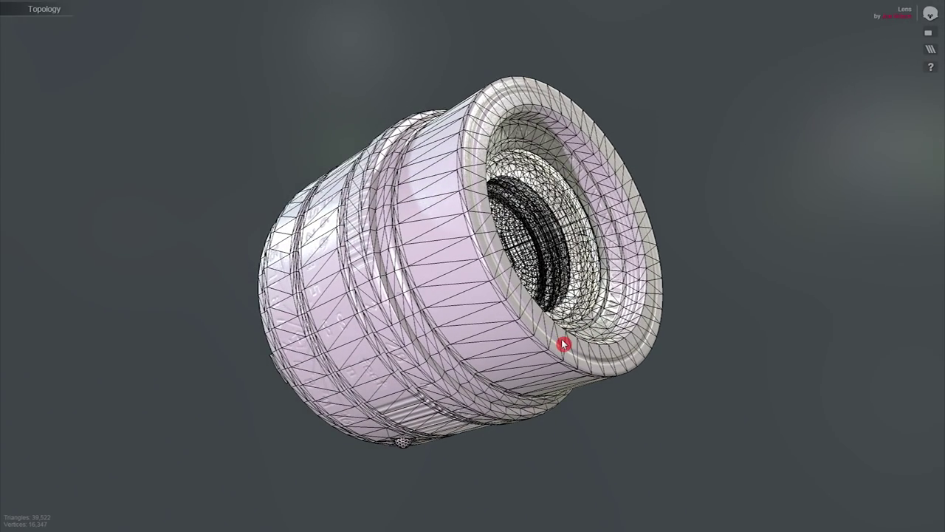
left_click(563, 337)
left_click(827, 274)
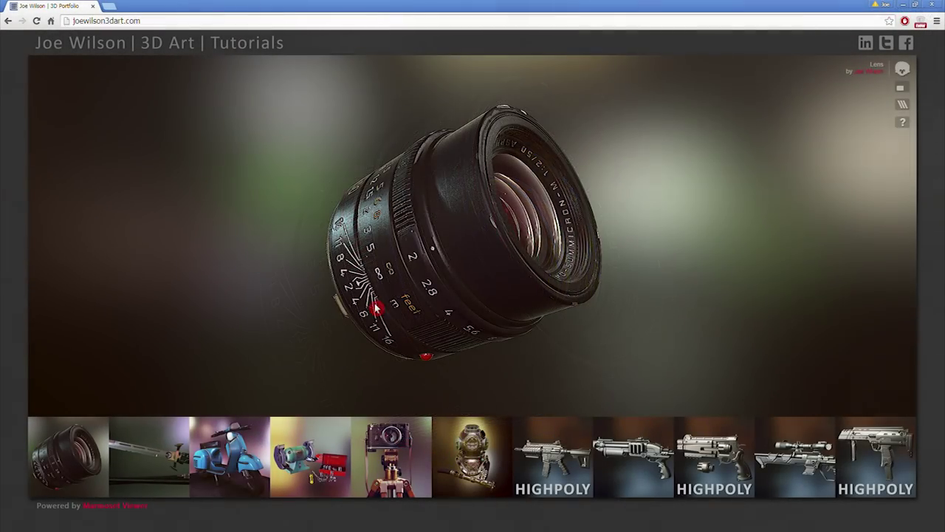
Step: Orbit the lens embedded in the portfolio website and briefly toggle its layer breakdown view
left_click_drag(370, 321, 525, 320)
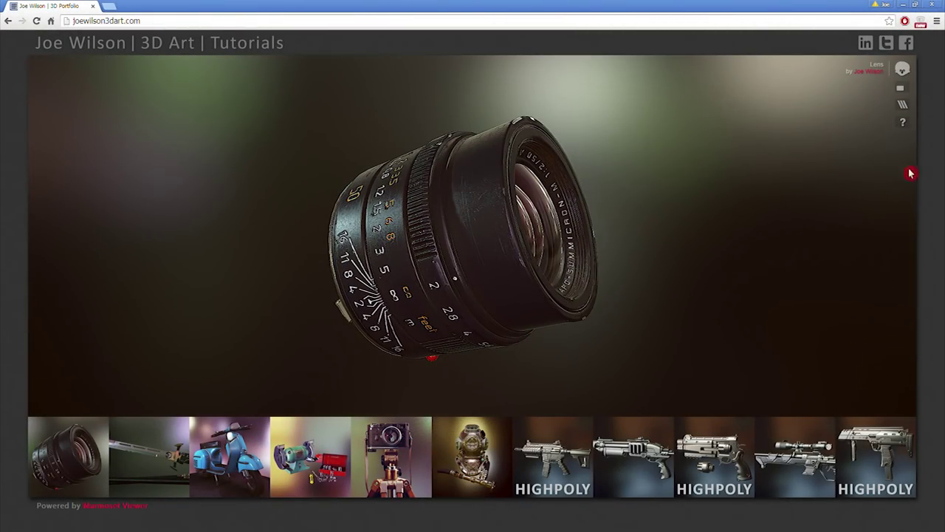
left_click(904, 104)
left_click(905, 104)
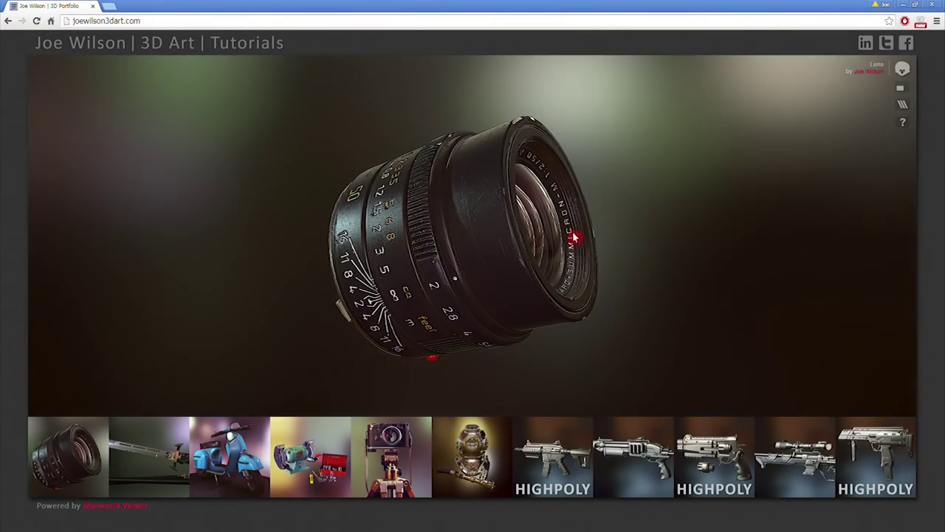
Step: Load the sword and the camera models in the portfolio's viewer and orbit each one
left_click(161, 456)
left_click_drag(354, 320, 382, 312)
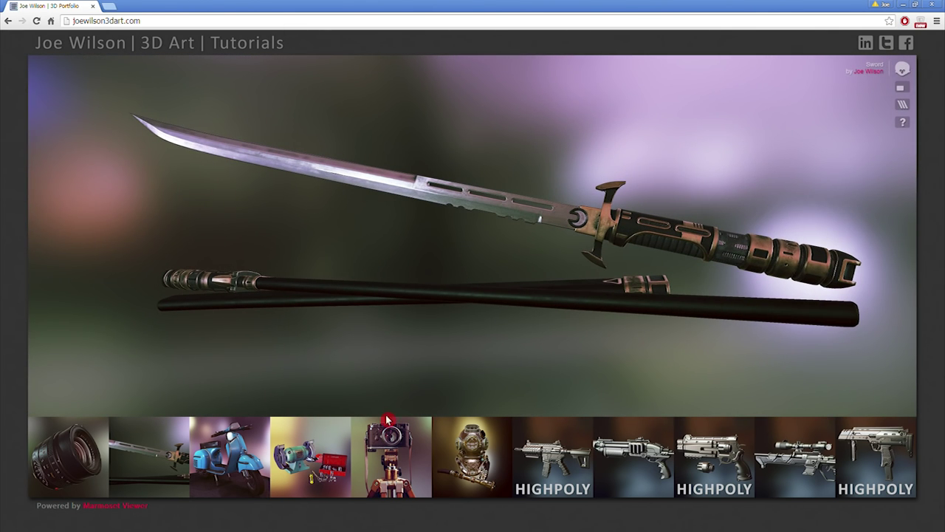
left_click(387, 423)
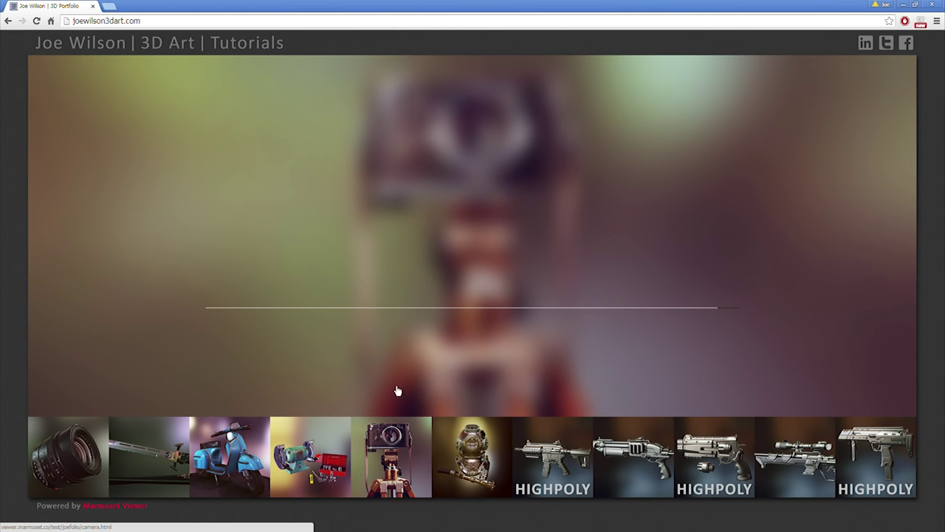
left_click_drag(401, 284, 679, 253)
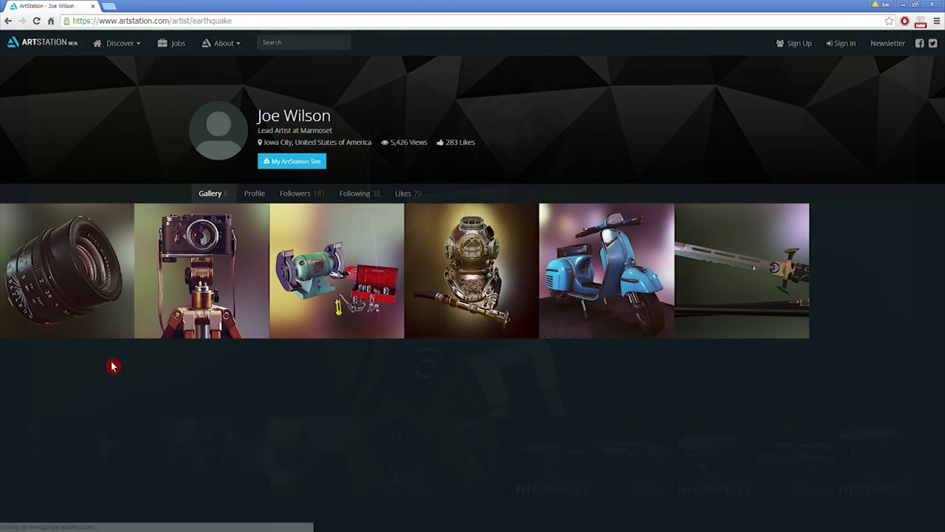
Step: Open the Vespa artwork in the ArtStation gallery, start its embedded 3D viewer and rotate the scooter
left_click(606, 257)
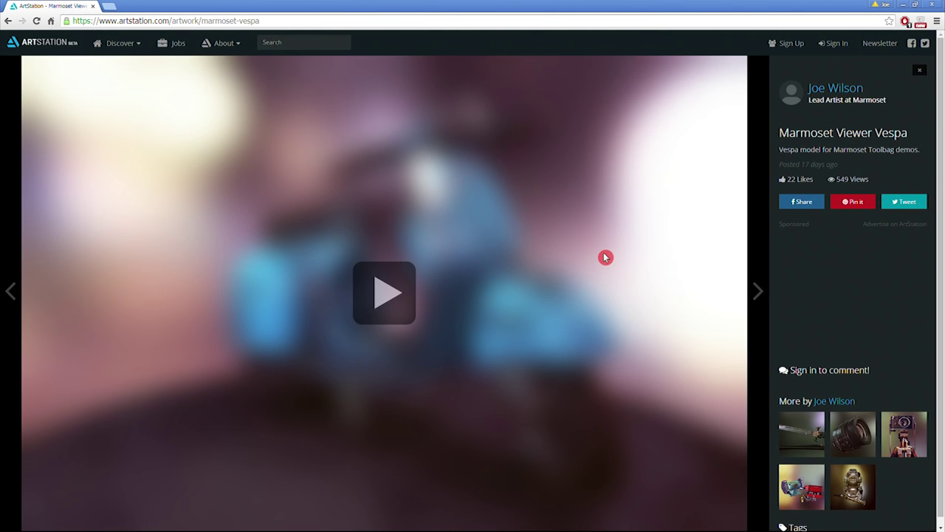
left_click(385, 294)
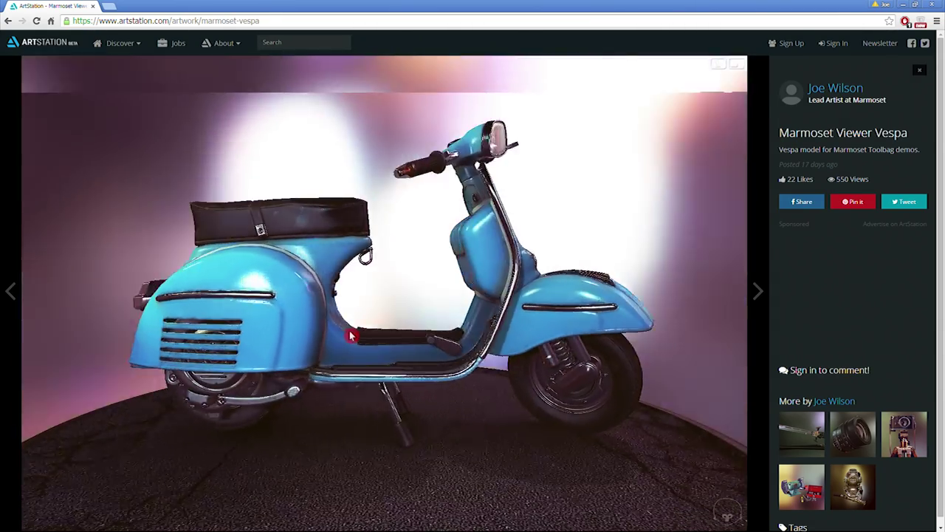
left_click_drag(351, 336, 547, 337)
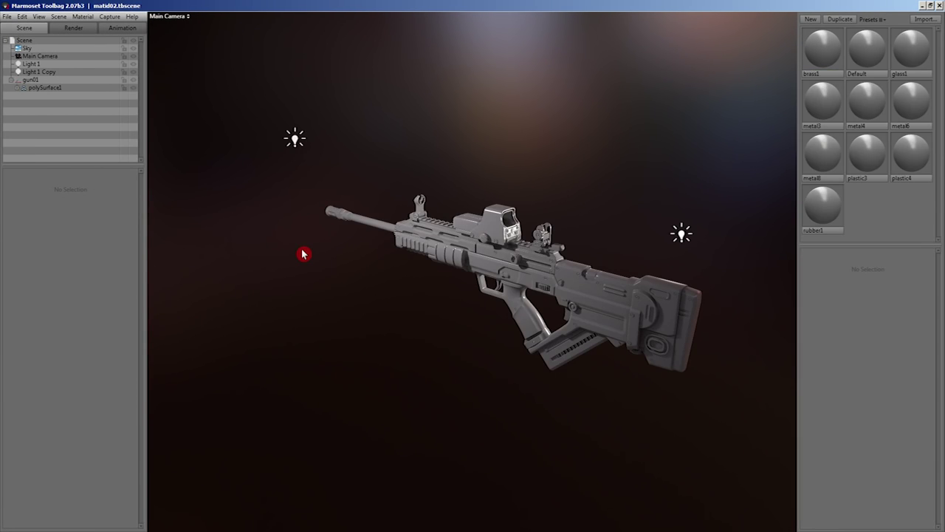
Step: In the Marmoset Toolbag rifle scene, examine the submeshes of polySurface1 and the metal4, metal6 and metal8 materials
right_click_drag(536, 268, 561, 315, "alt")
middle_click_drag(561, 315, 471, 306, "alt")
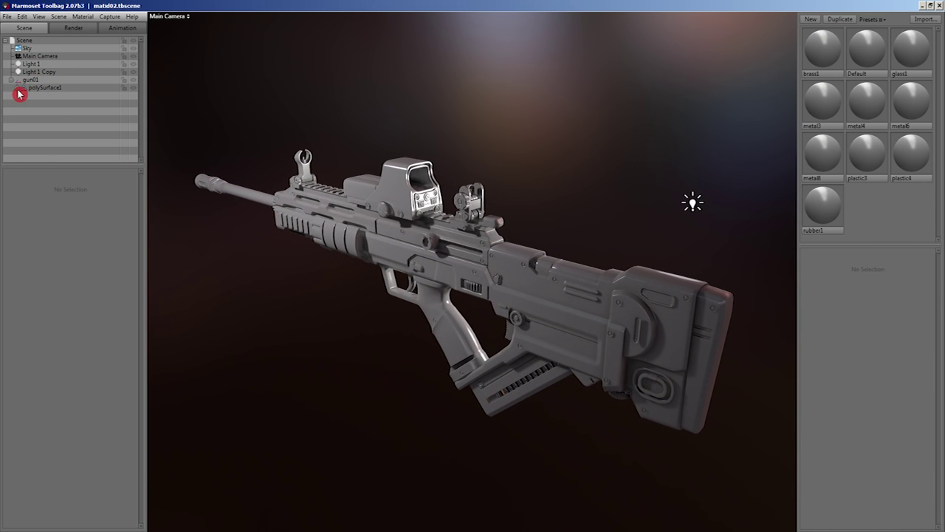
left_click(18, 88)
left_click(43, 96)
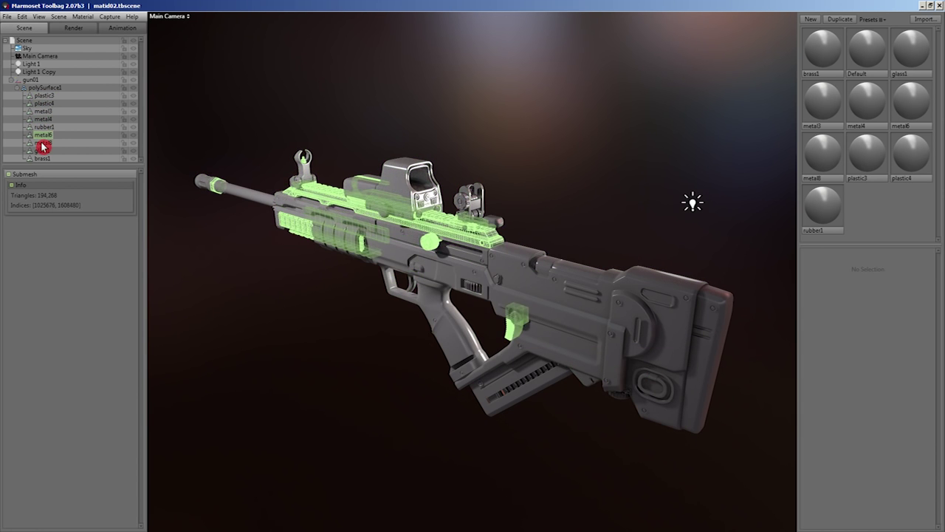
left_click(42, 150)
left_click(870, 110)
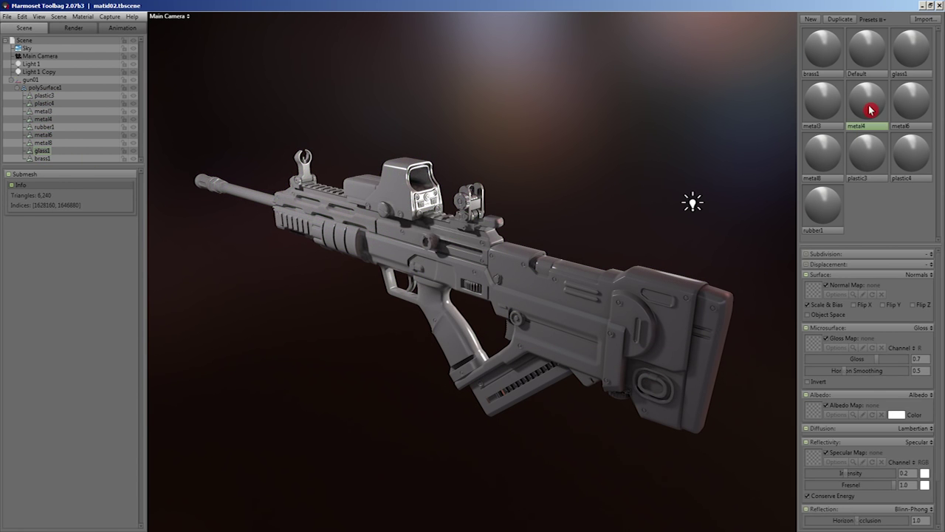
left_click(917, 109)
left_click(822, 160)
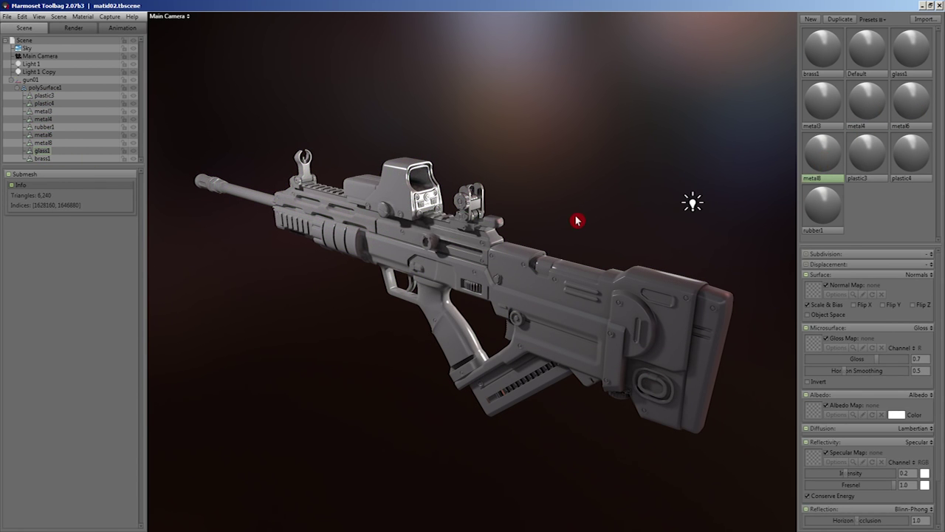
left_click_drag(577, 220, 574, 257)
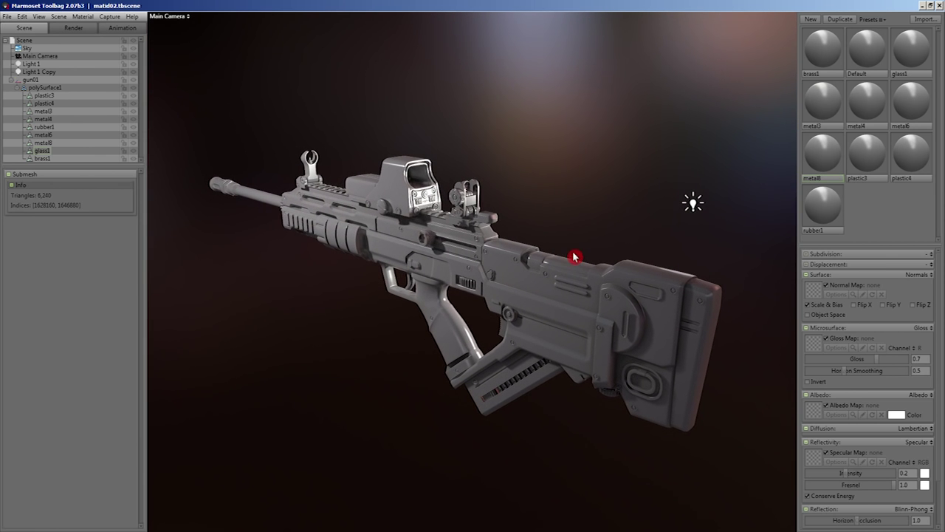
Step: Give the brass1 material a pale yellow albedo colour and set its specular intensity to 1.0
left_click(830, 73)
left_click(899, 415)
left_click(289, 508)
left_click(184, 404)
left_click(375, 404)
left_click_drag(878, 475, 900, 473)
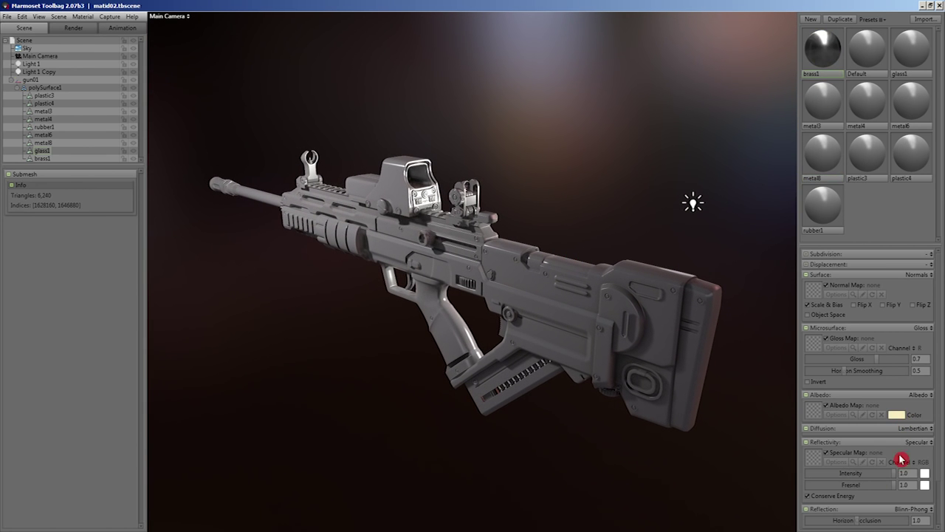
Step: Set brass1's albedo to black and its specular colour to a pale yellow-orange
left_click(897, 415)
left_click_drag(174, 473, 113, 530)
left_click(375, 404)
left_click(925, 474)
left_click(288, 509)
left_click(185, 403)
left_click(375, 405)
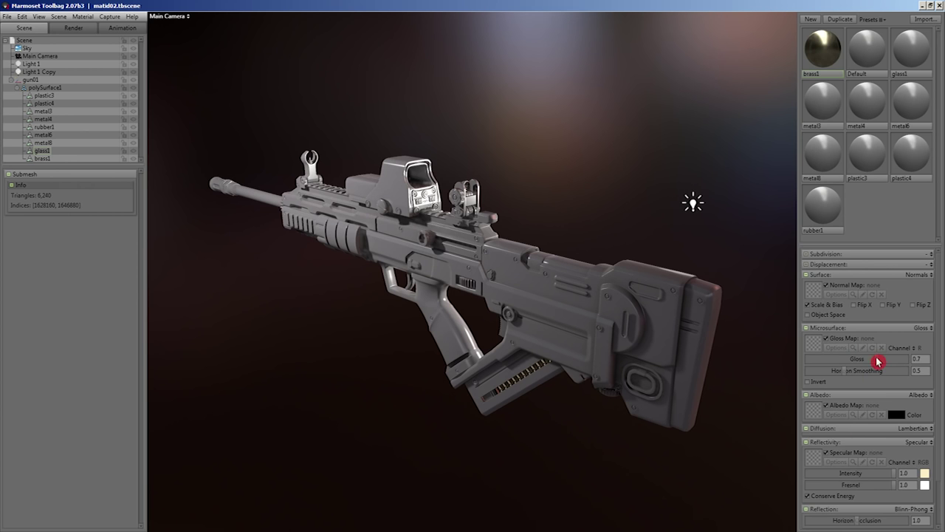
Step: Darken the albedo colour of the metal3 material, raise its specular intensity and slightly lower its gloss
left_click(839, 119)
left_click(897, 415)
left_click(375, 404)
left_click_drag(846, 474, 896, 475)
left_click_drag(877, 359, 869, 360)
Step: Give the metal4 material a near-black neutral albedo, adjust its specular intensity and slightly lower its gloss
left_click(867, 111)
left_click(897, 415)
left_click(184, 492)
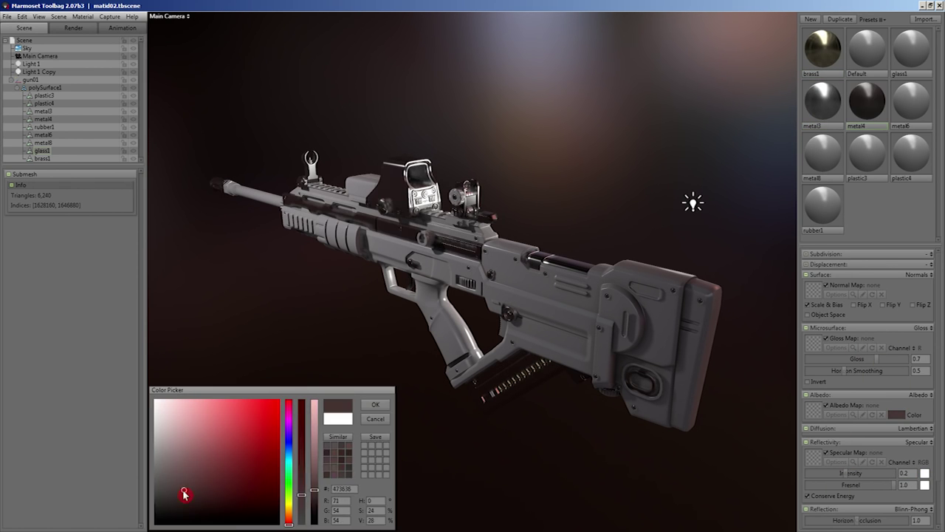
left_click_drag(184, 493, 154, 510)
left_click(376, 405)
left_click_drag(847, 474, 908, 473)
left_click_drag(877, 360, 871, 360)
Step: Set the metal6 material's albedo colour to 4a4a4a and slightly raise its specular intensity
left_click(914, 115)
left_click(897, 416)
left_click(154, 489)
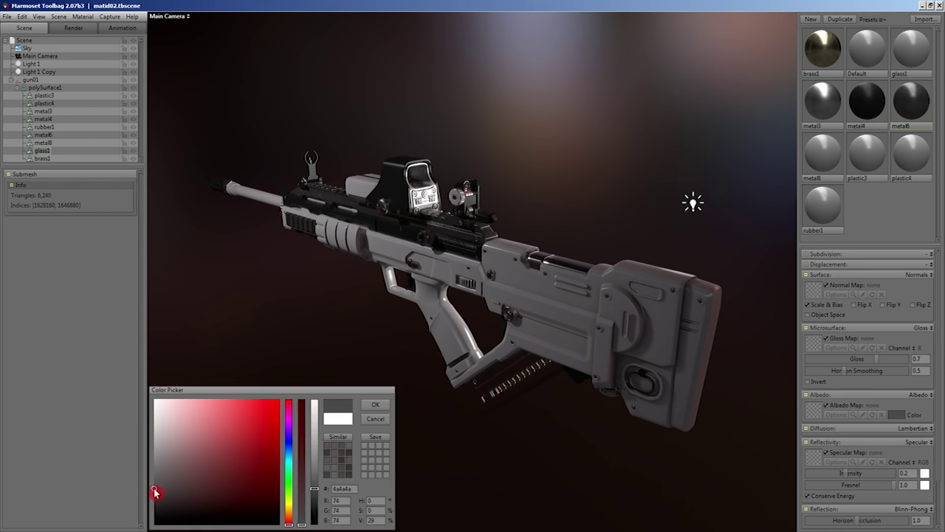
left_click(375, 405)
mouse_move(847, 474)
left_mouse_down()
mouse_move(911, 475)
mouse_move(862, 474)
left_mouse_up()
Step: Change metal6's albedo to a near-black shade with a slight blue tint
left_click(895, 415)
left_click(288, 446)
left_click(162, 508)
left_click(375, 405)
Step: Set the metal8 material's albedo colour to 111111, its gloss to 0.594 and its specular intensity to 0.04
left_click(825, 155)
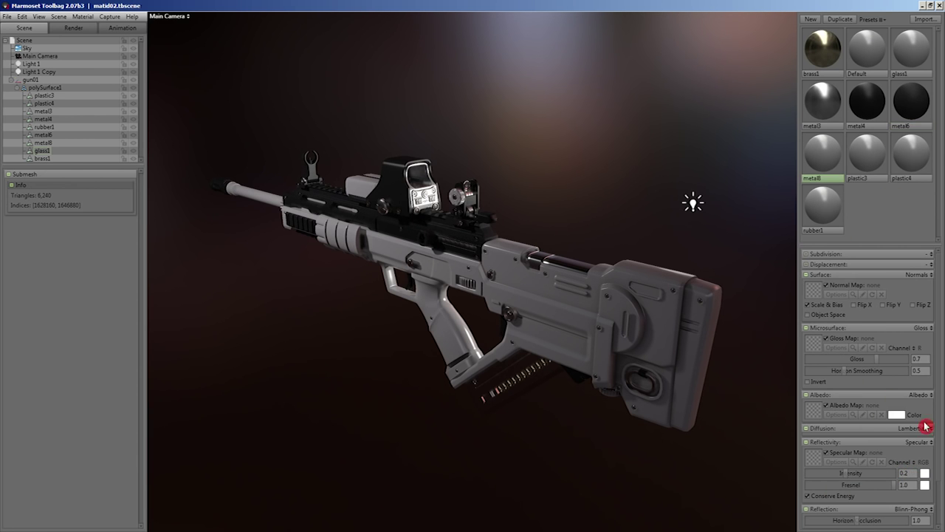
left_click(896, 416)
left_click_drag(158, 481, 152, 524)
left_click(375, 405)
left_click_drag(877, 359, 867, 360)
left_click_drag(846, 473, 824, 474)
left_click(896, 416)
left_click(153, 519)
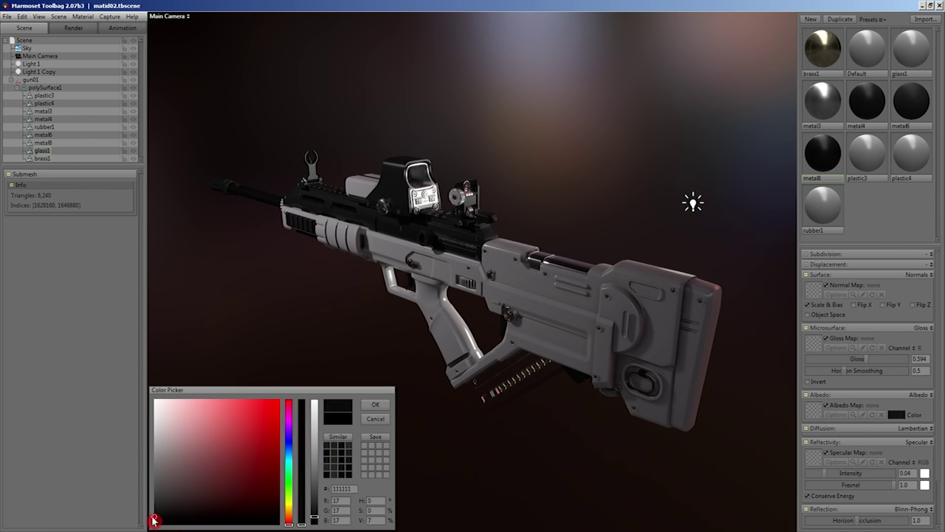
left_click(376, 405)
Step: Give the plastic3 material a dark grey albedo, set its gloss to 0.594 and switch its diffusion to Microfiber
left_click(857, 169)
left_click(895, 417)
left_click(154, 496)
left_click(375, 405)
left_click_drag(877, 360, 867, 359)
left_click(914, 428)
left_click(899, 461)
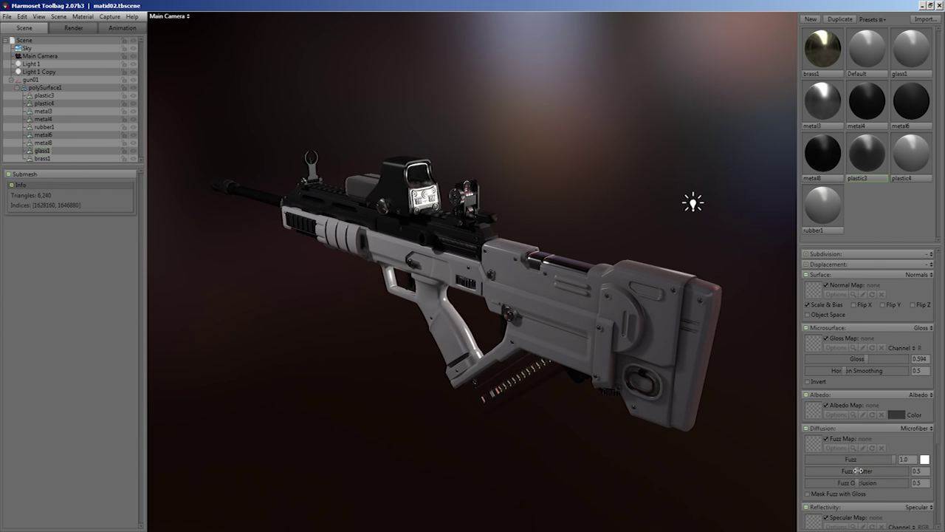
Step: Darken the plastic3 material's albedo colour and reduce its fuzz
scroll(473, 295, "up", 5)
left_click_drag(458, 295, 546, 291, "alt")
left_click(896, 415)
left_click(154, 511)
left_click(375, 405)
left_click_drag(488, 296, 428, 318, "alt")
left_click(906, 164)
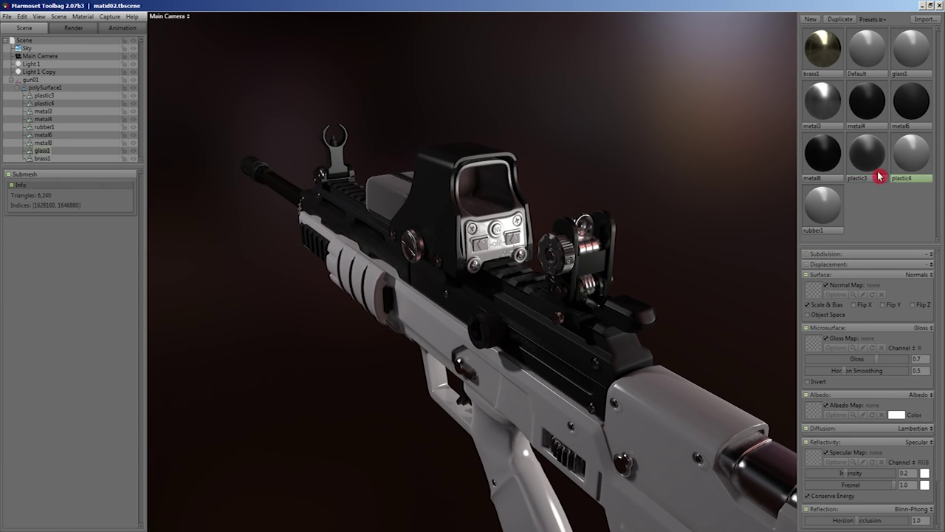
left_click(879, 176)
left_click_drag(842, 459, 821, 458)
Step: Set the plastic4 material's albedo to a desaturated tan colour for the rifle's body
left_click(909, 158)
scroll(517, 332, "down", 4)
left_click_drag(509, 376, 569, 375, "alt")
left_click(897, 415)
left_click_drag(173, 401, 191, 407)
left_click_drag(289, 504, 291, 514)
left_click(375, 405)
Step: Give the rubber1 material a gloss of 0.321 and a dark grey albedo colour
left_click_drag(877, 359, 840, 359)
left_click(825, 209)
left_click(896, 415)
left_click(154, 503)
left_click(375, 405)
Step: Set rubber1's specular intensity to 0.04 and switch its diffusion to Microfiber
double_click(912, 475)
type("0.04")
key("Return")
left_click(931, 429)
left_click(915, 449)
scroll(473, 296, "up", 5)
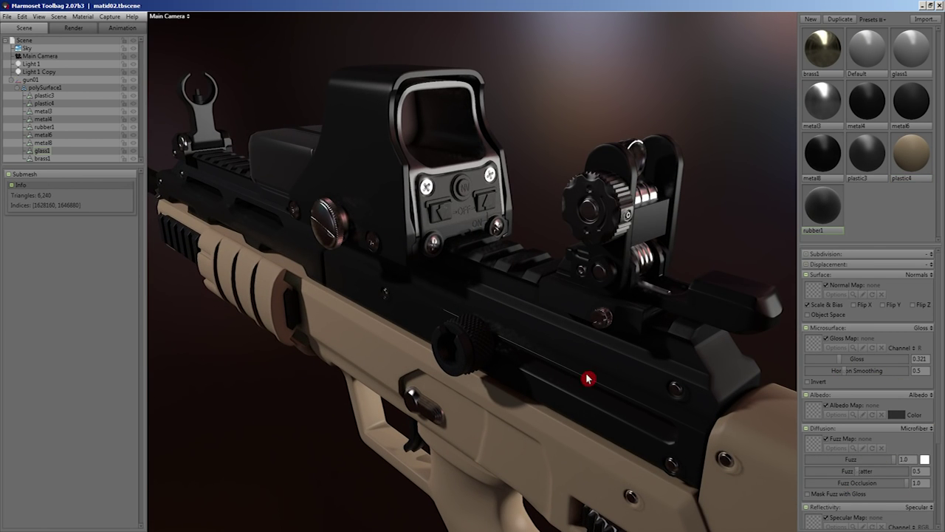
Step: Hide and collapse the gun01 model, and bring the gun02 model into the scene
right_click_drag(589, 379, 529, 347, "alt")
middle_click_drag(529, 346, 490, 342, "alt")
mouse_move(489, 342)
left_mouse_down("alt")
mouse_move(548, 338)
mouse_move(481, 332)
left_mouse_up("alt")
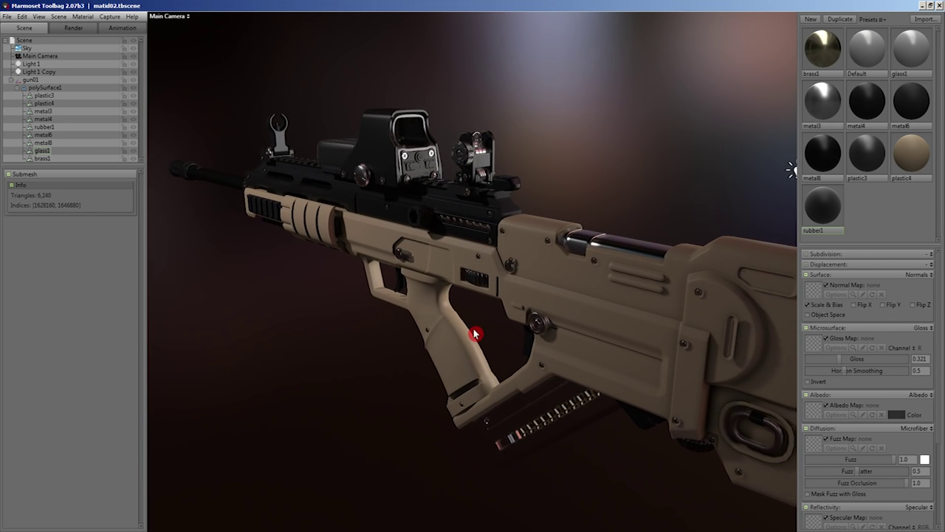
left_click(134, 81)
left_click(10, 81)
key("alt+Tab")
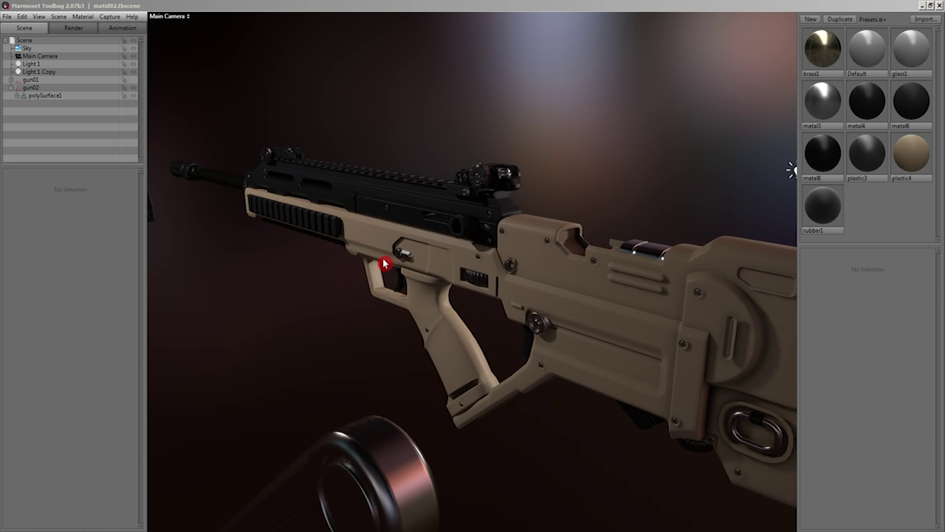
right_click_drag(411, 355, 379, 378)
left_click_drag(383, 338, 397, 320)
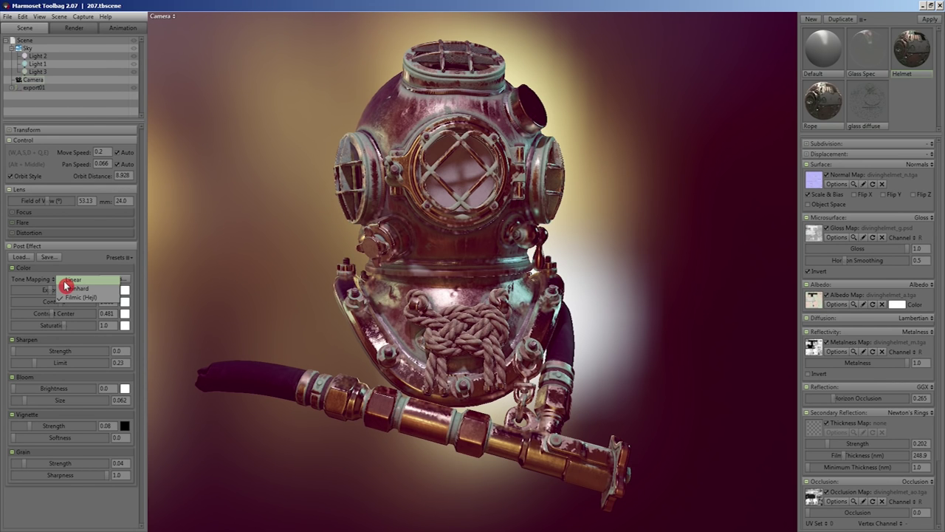
Step: Alternate the diving helmet camera's tone mapping between Linear and Filmic (Hejl) to compare them, ending on Filmic (Hejl)
left_click(65, 282)
left_click(56, 283)
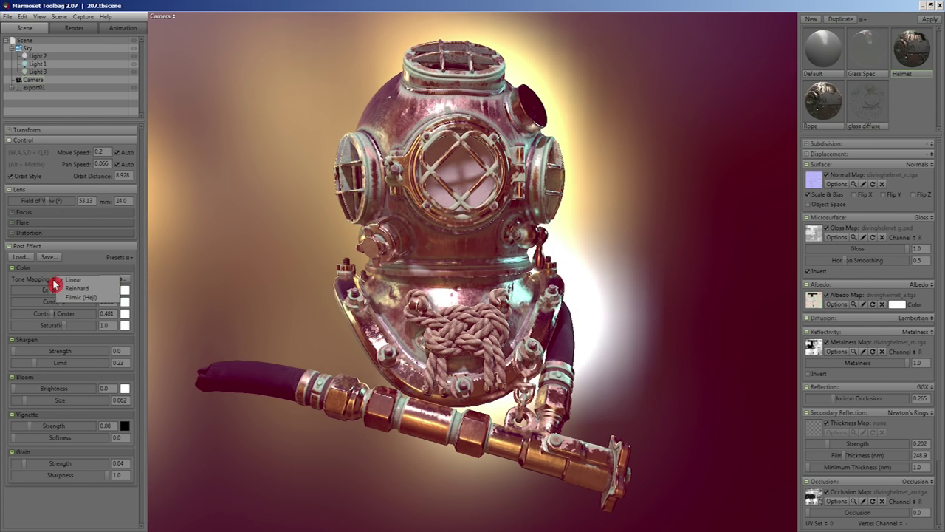
left_click(71, 298)
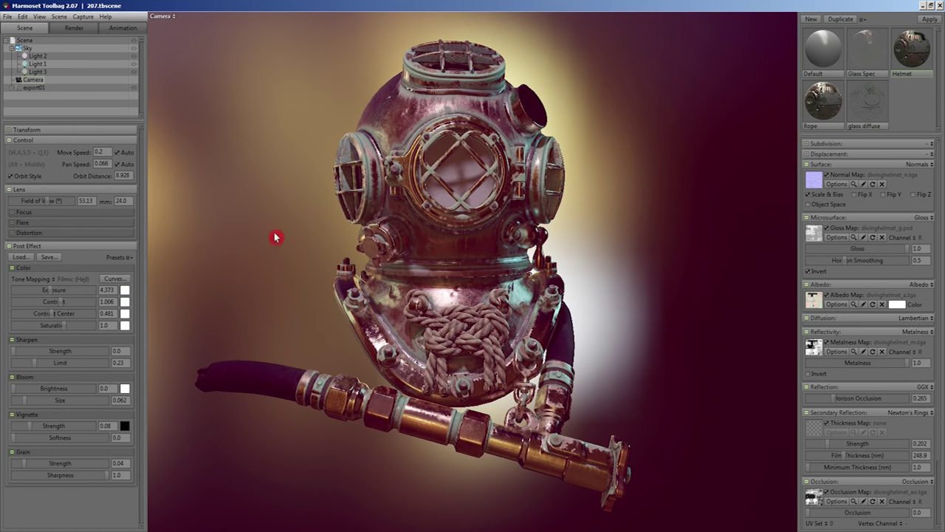
left_click(53, 281)
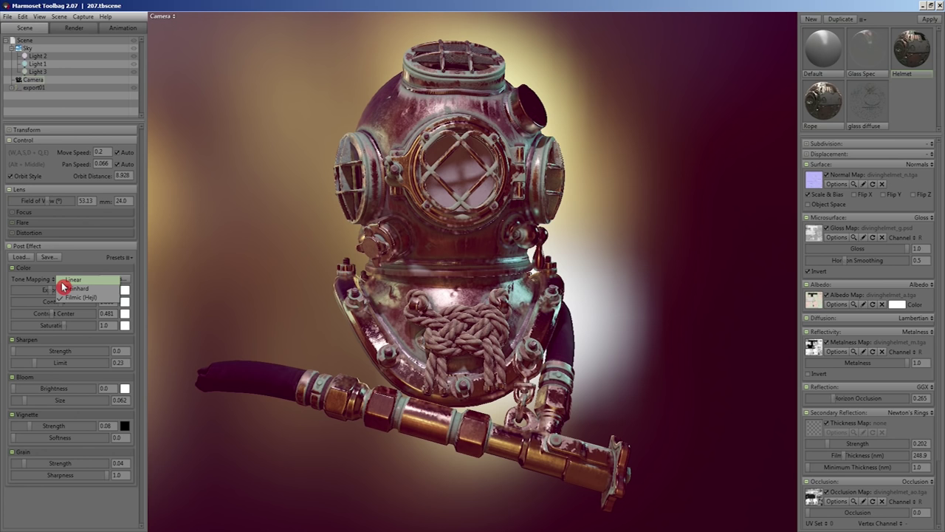
left_click(64, 281)
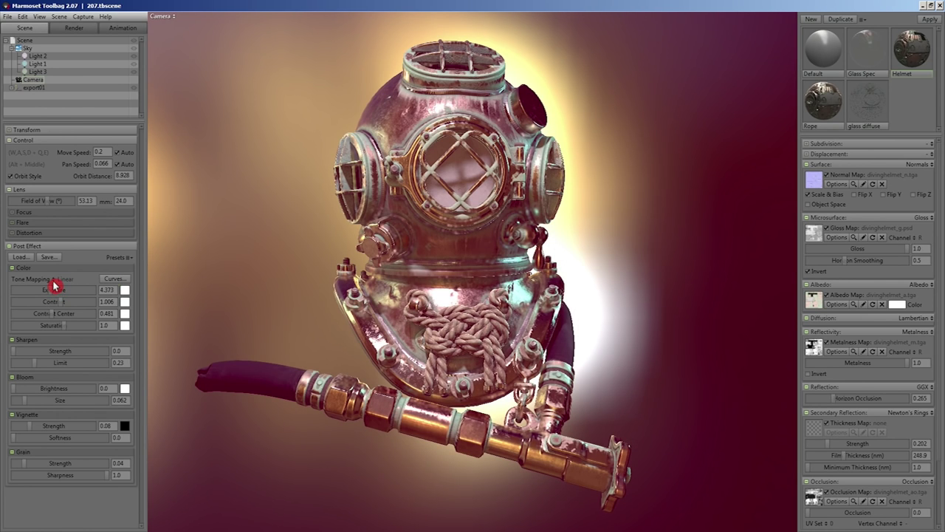
left_click(54, 285)
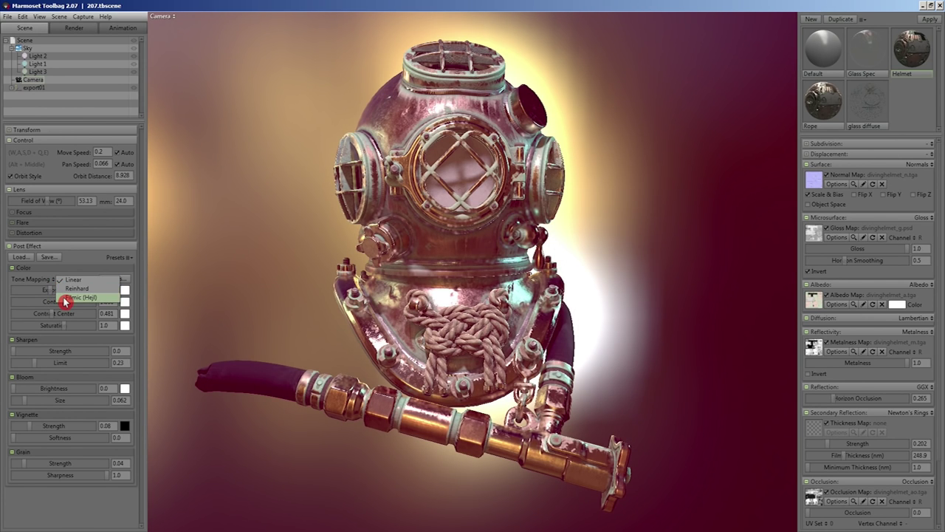
left_click(65, 297)
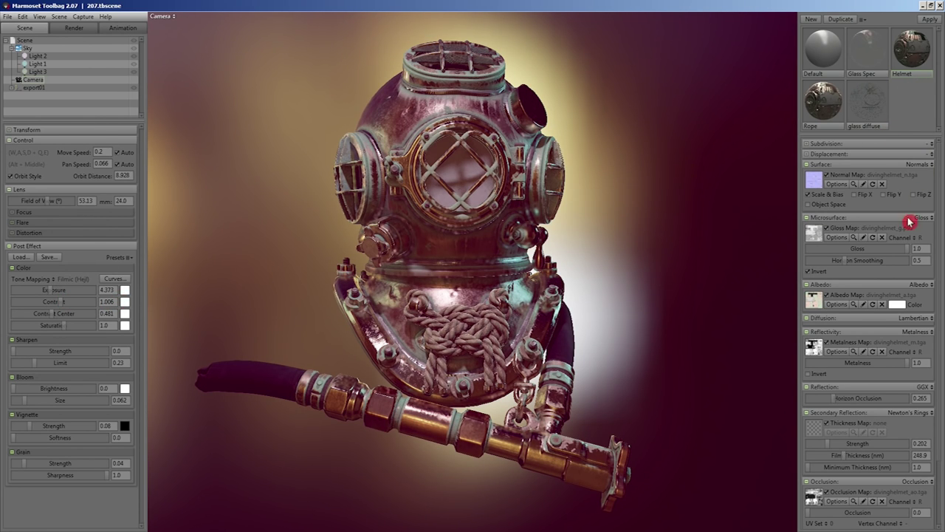
Step: Turn the Helmet material's albedo map and metalness map off and back on to compare their effect
left_click(828, 296)
left_click(828, 298)
left_click(828, 344)
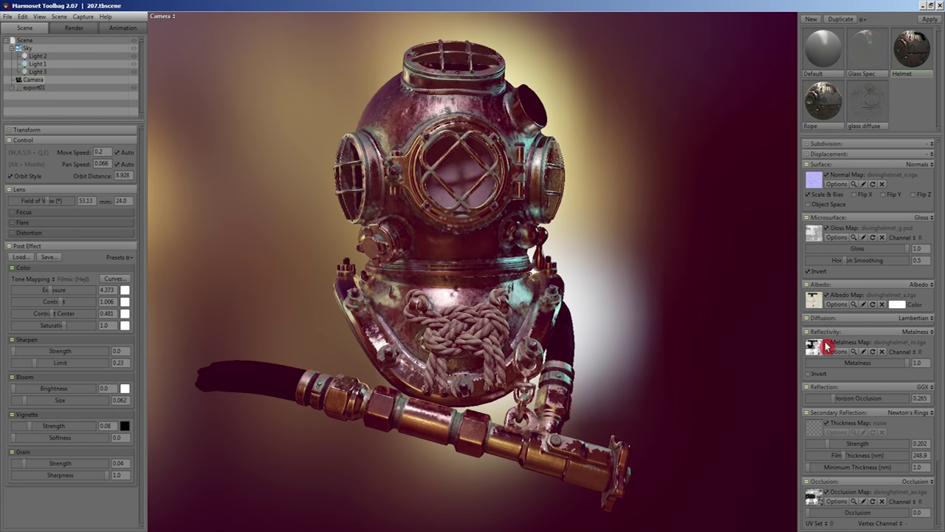
left_click(828, 345)
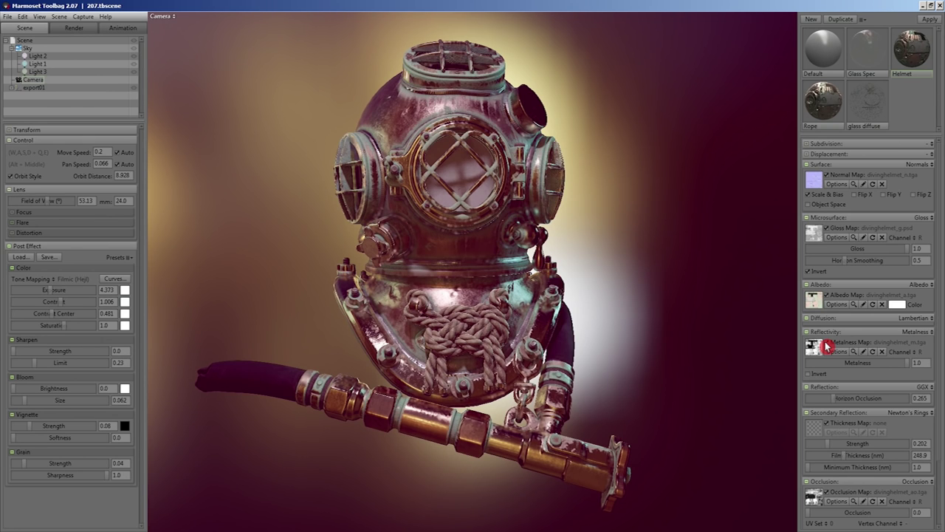
left_click(828, 345)
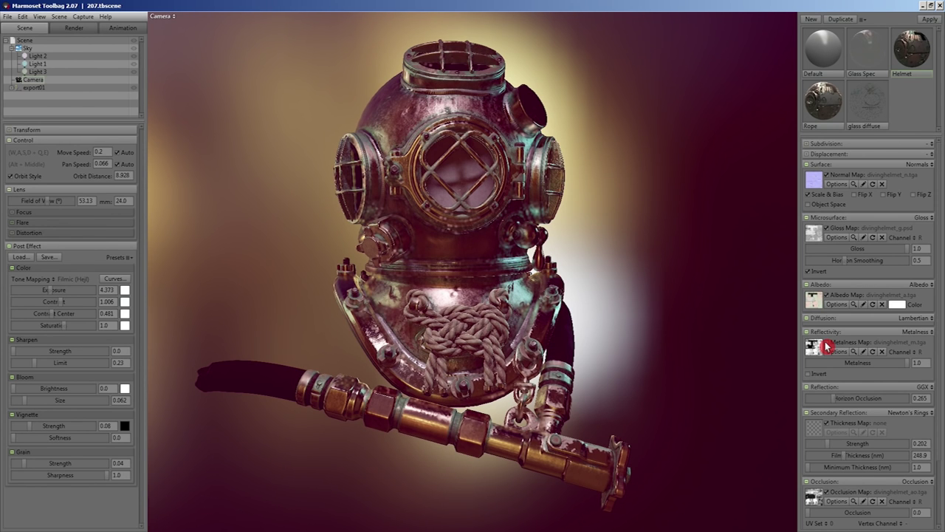
left_click(828, 345)
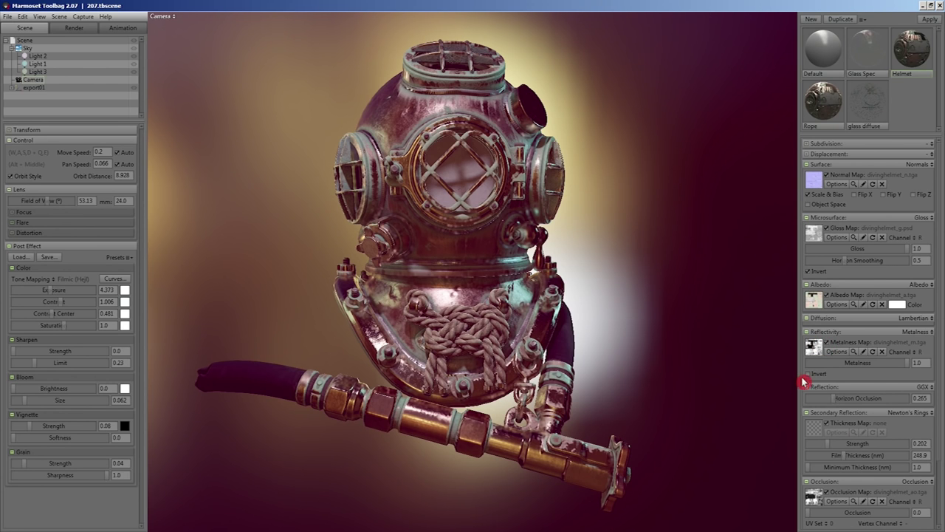
Step: Try the Adv. Metalness reflectivity model on the Helmet material and return it to Metalness
left_click(929, 332)
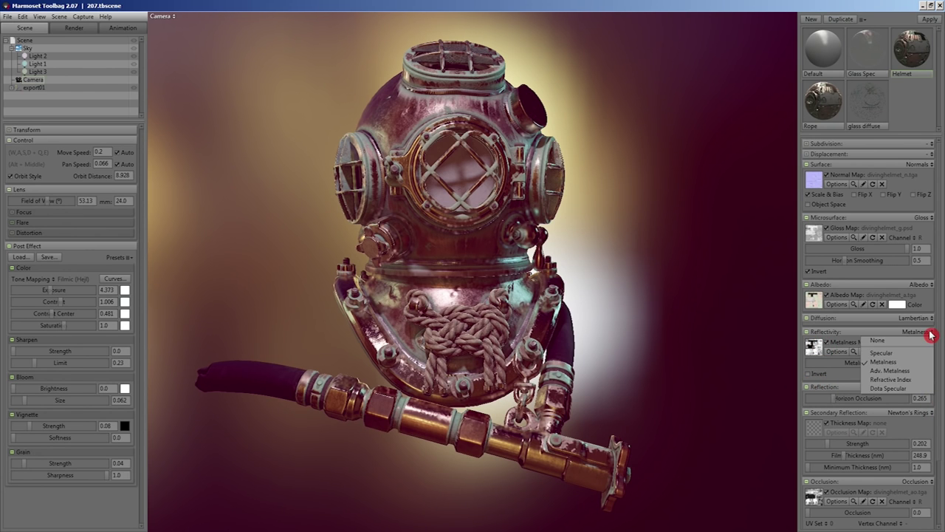
left_click(907, 376)
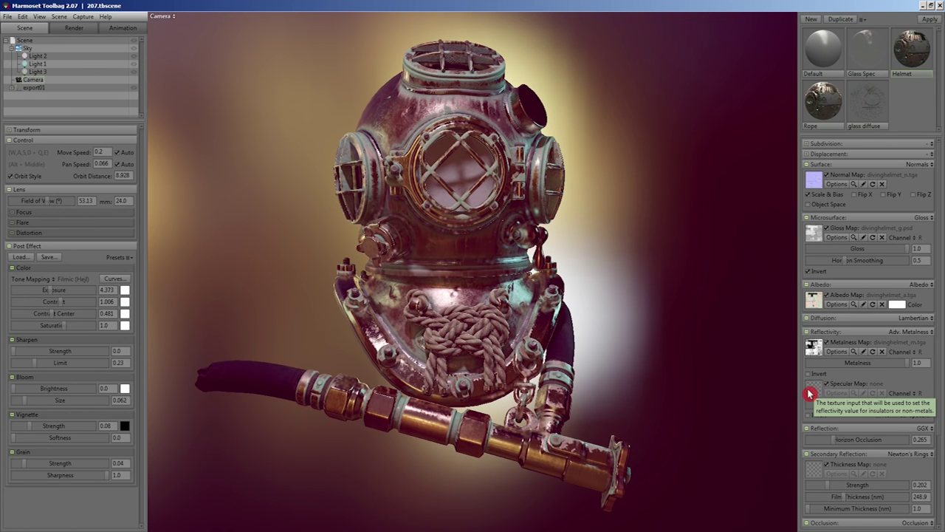
left_click(932, 334)
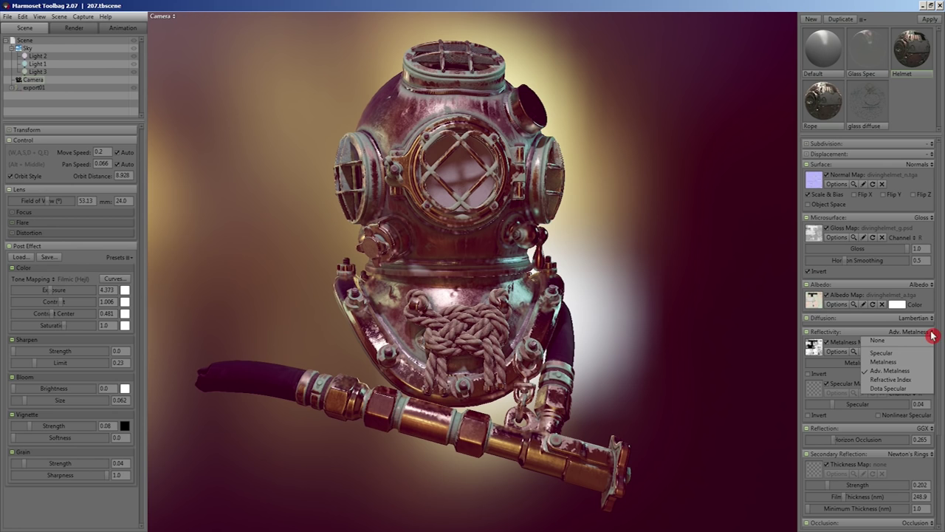
left_click(895, 363)
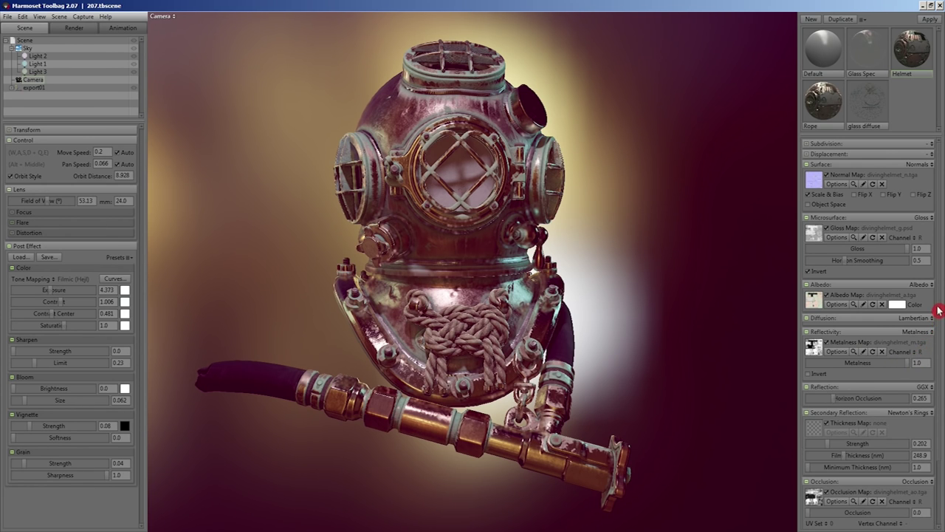
Step: In the glass diffuse material's transparency settings, turn Use Albedo Alpha off and back on
left_click(870, 105)
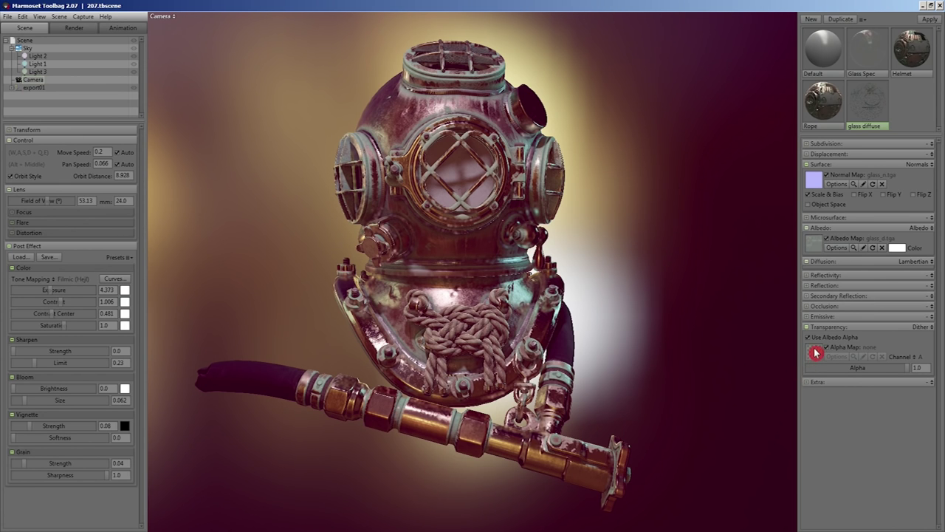
mouse_move(816, 353)
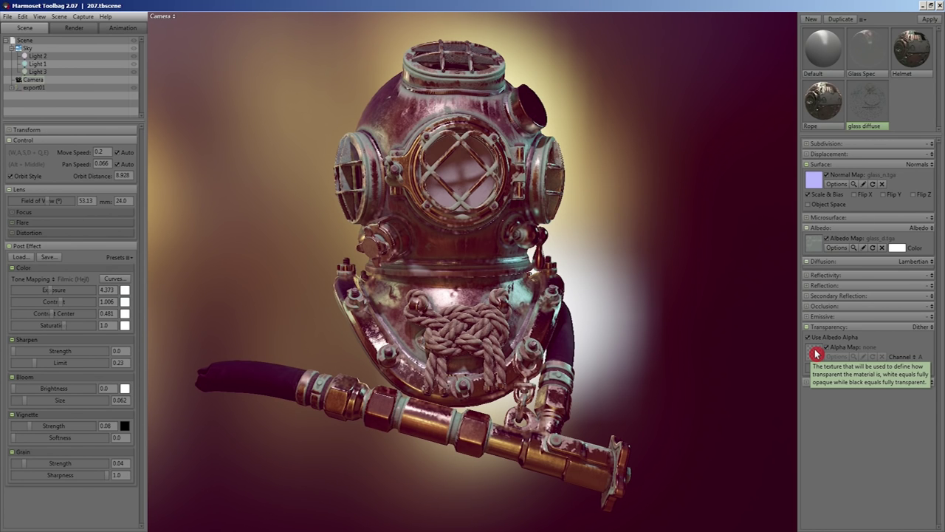
left_click(808, 338)
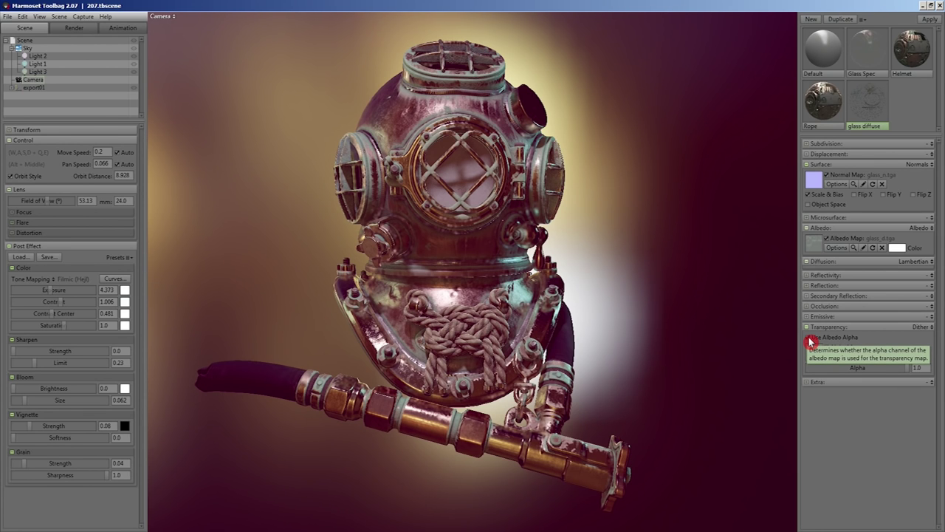
left_click(809, 338)
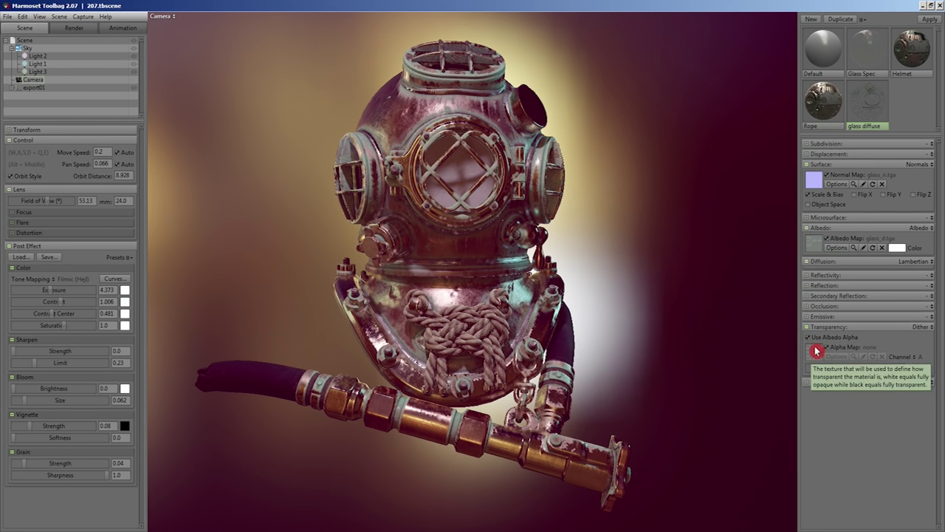